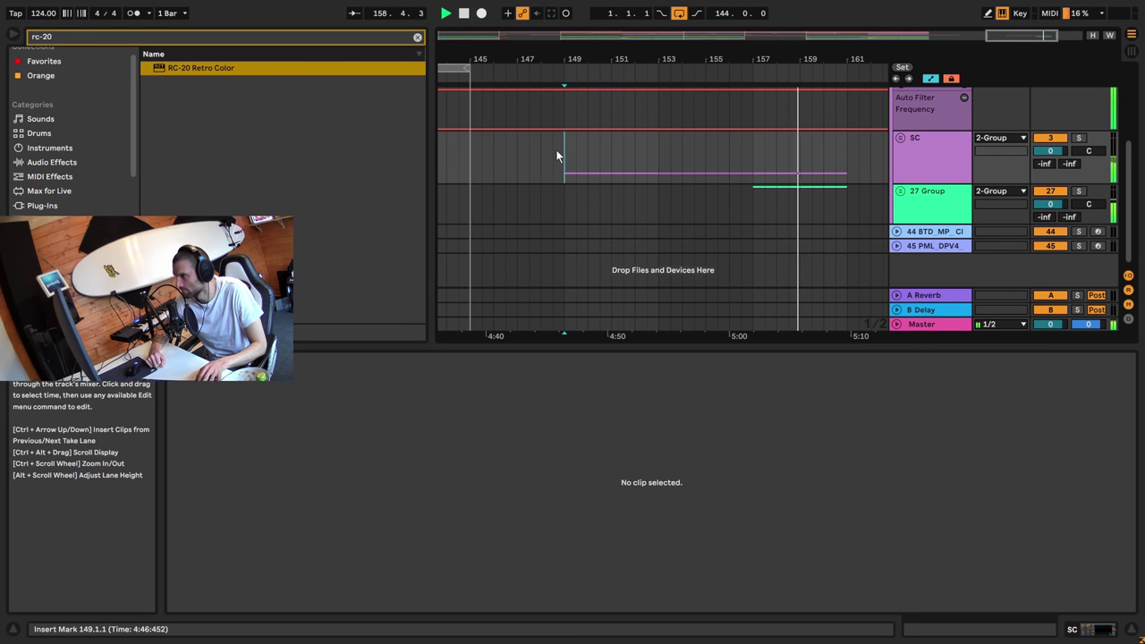
# Stop playback, unfold the SC group and open the 23 Serum track's MIDI clip that starts at bar 153
pyautogui.press('space')
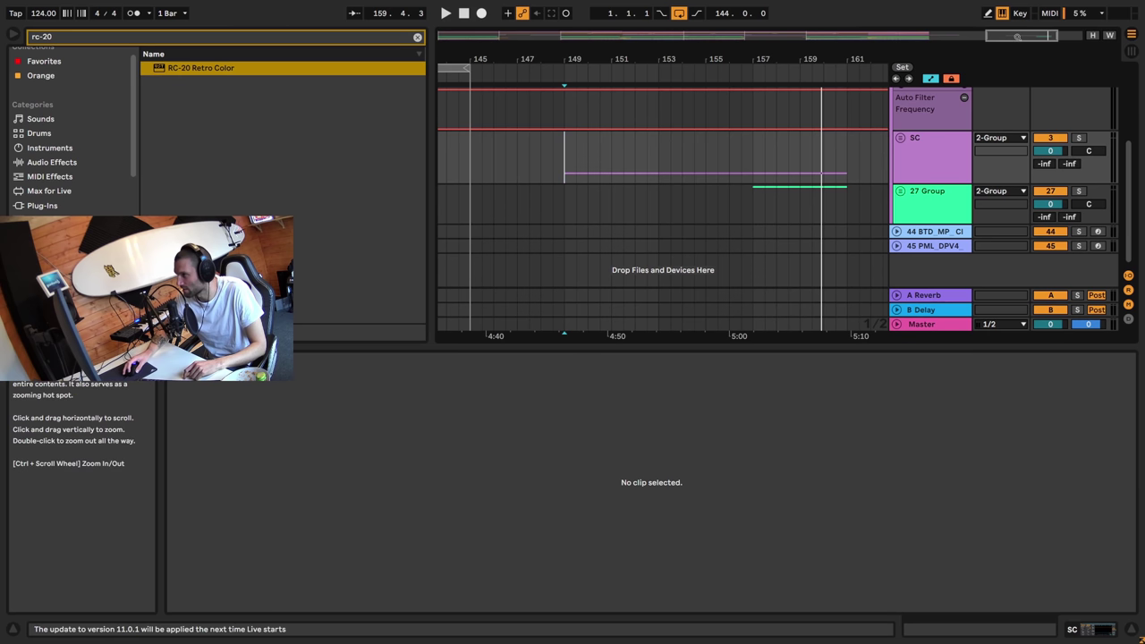
pyautogui.moveTo(1020, 35); pyautogui.dragTo(1020, 48)
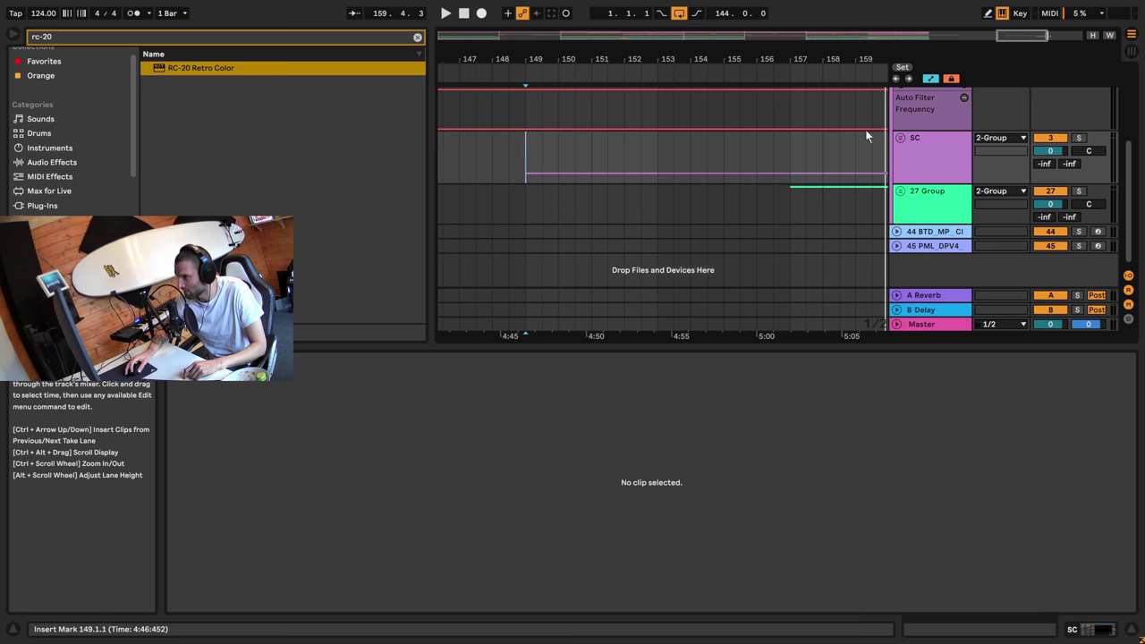
pyautogui.click(900, 137)
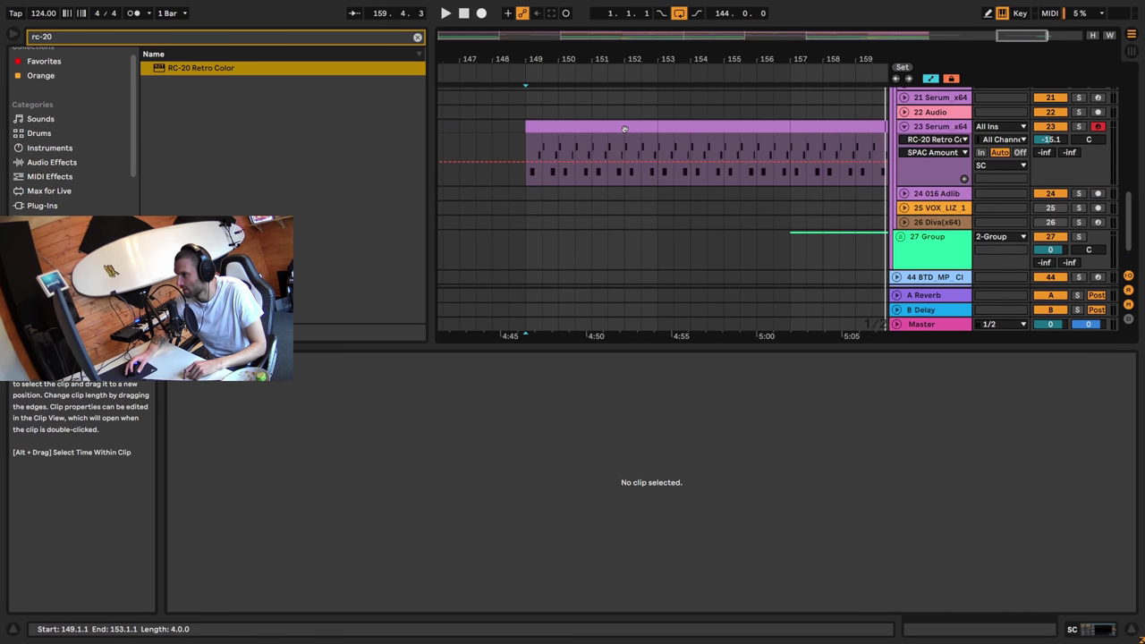
pyautogui.doubleClick(762, 129)
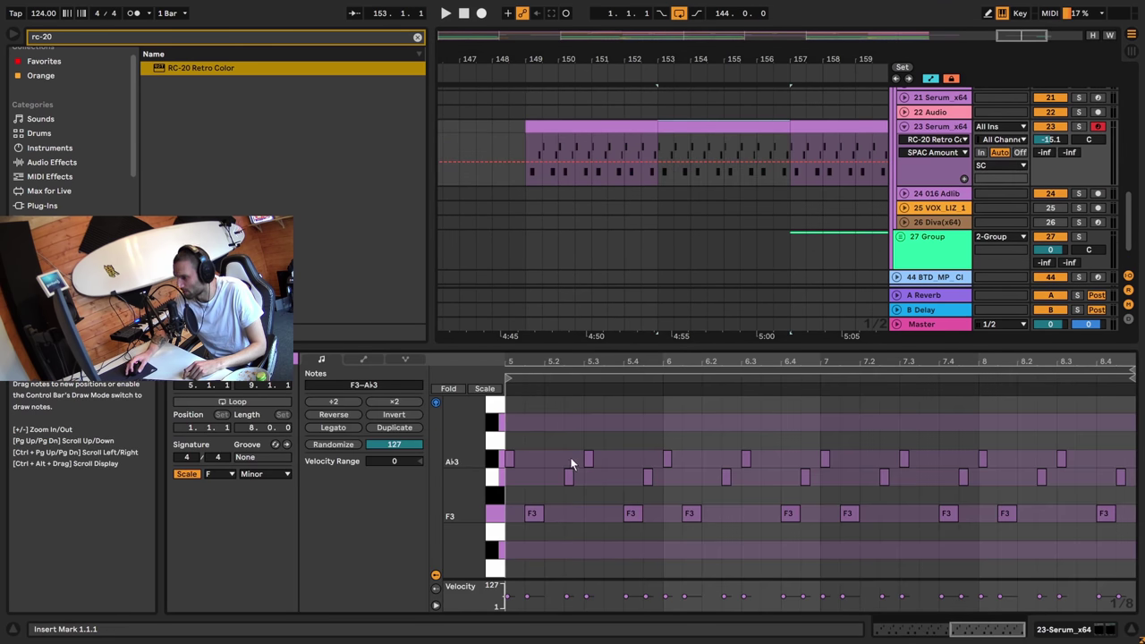
# Audition the first two F3 notes of the clip, at 5.1.3 and 5.4.1
pyautogui.click(533, 518)
pyautogui.click(632, 517)
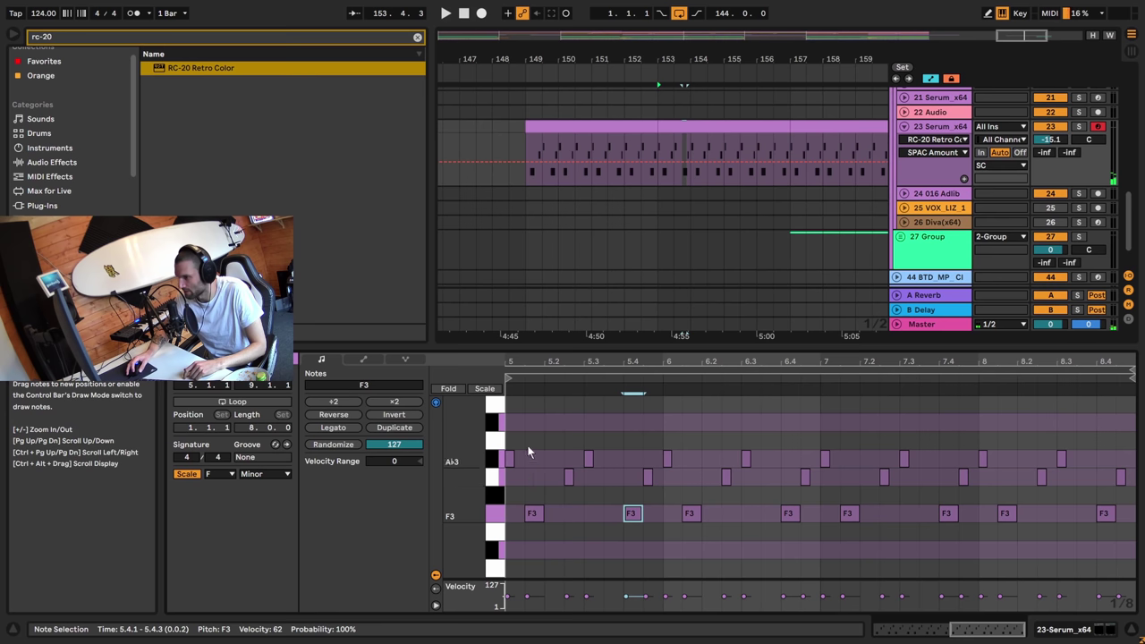
pyautogui.click(535, 516)
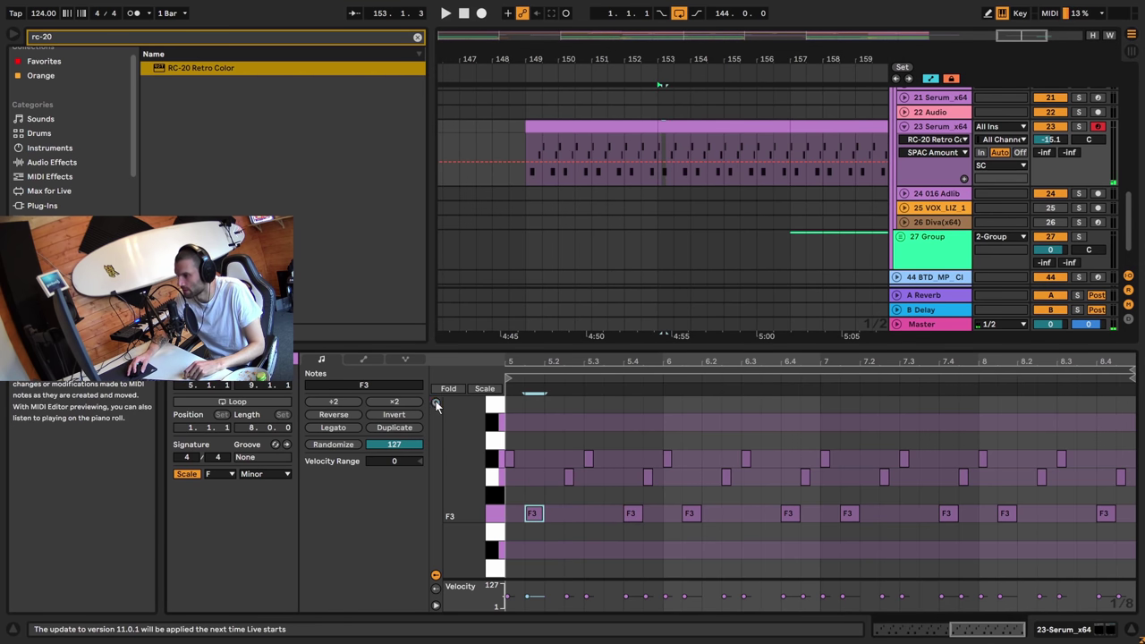
# Try shifting the pattern an eighth note earlier so its first F3 falls on 5.1.1, moving the leading A♭3 to the clip's end
pyautogui.hotkey('ctrl', 'a')
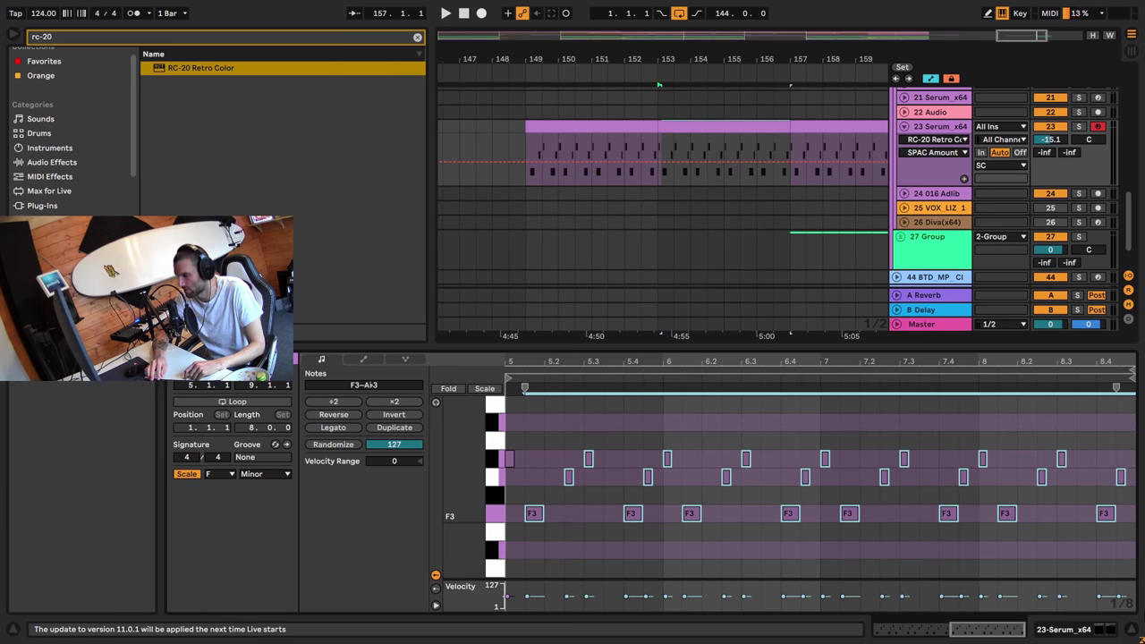
pyautogui.press('Left')
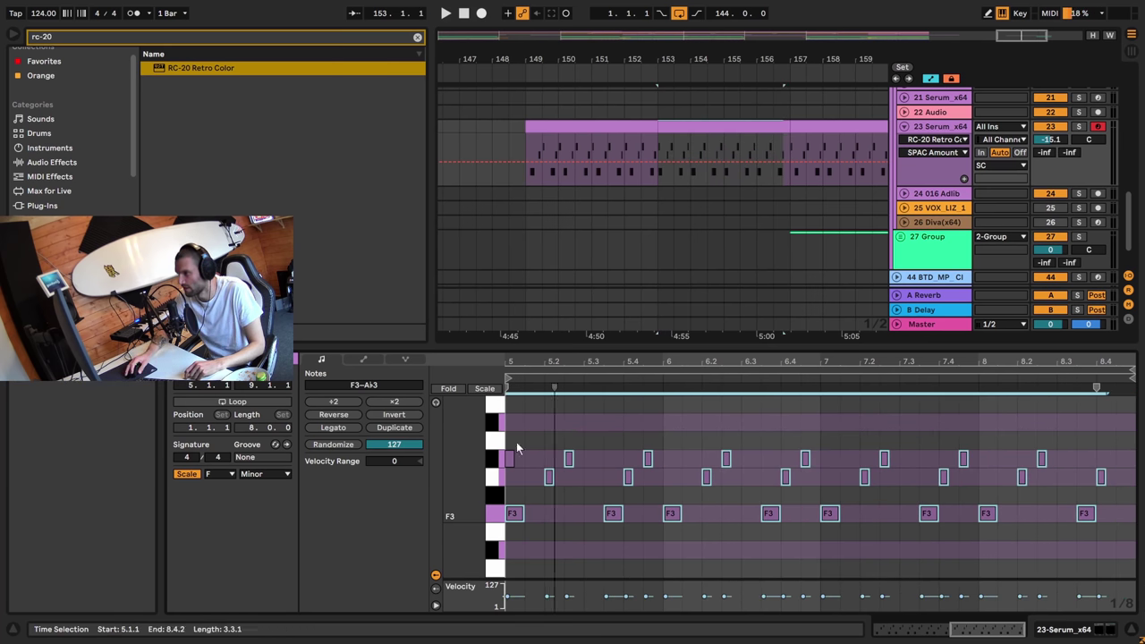
pyautogui.click(507, 456)
pyautogui.click(752, 128)
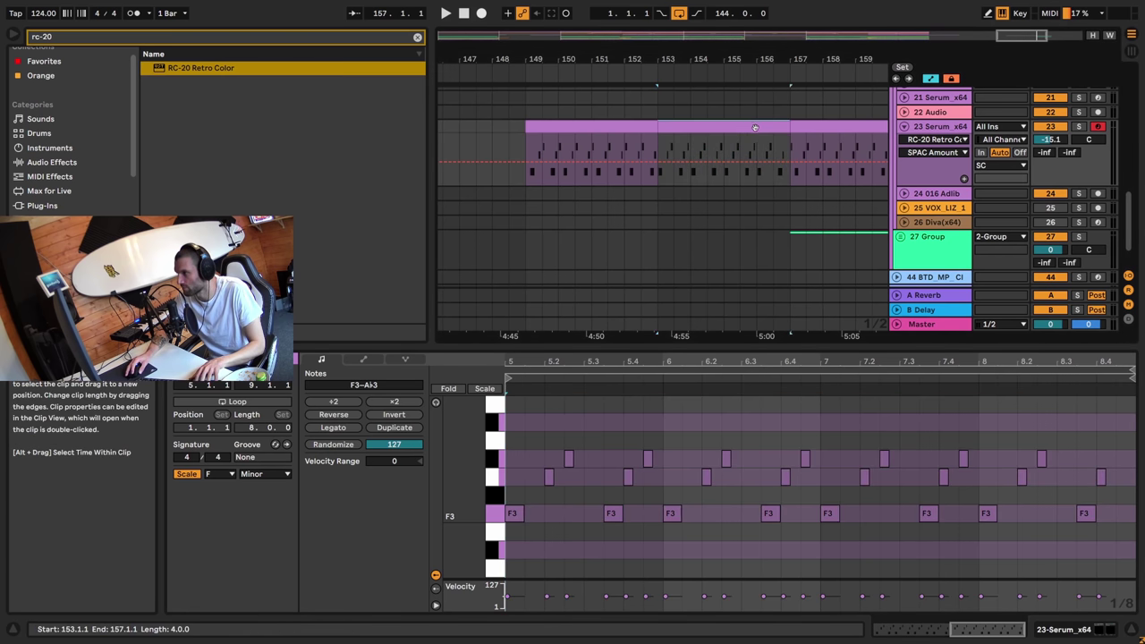
# Play the arrangement from bar 155 to hear the shifted pattern, and undo the shift
pyautogui.hscroll(3, 803, 132)
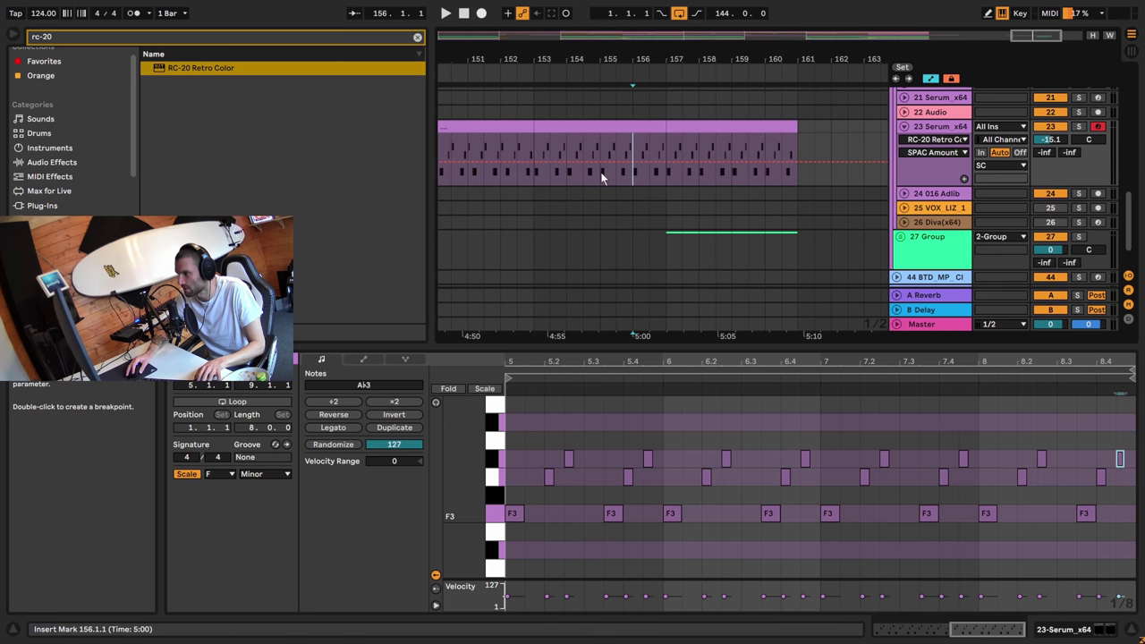
pyautogui.click(599, 175)
pyautogui.press('space')
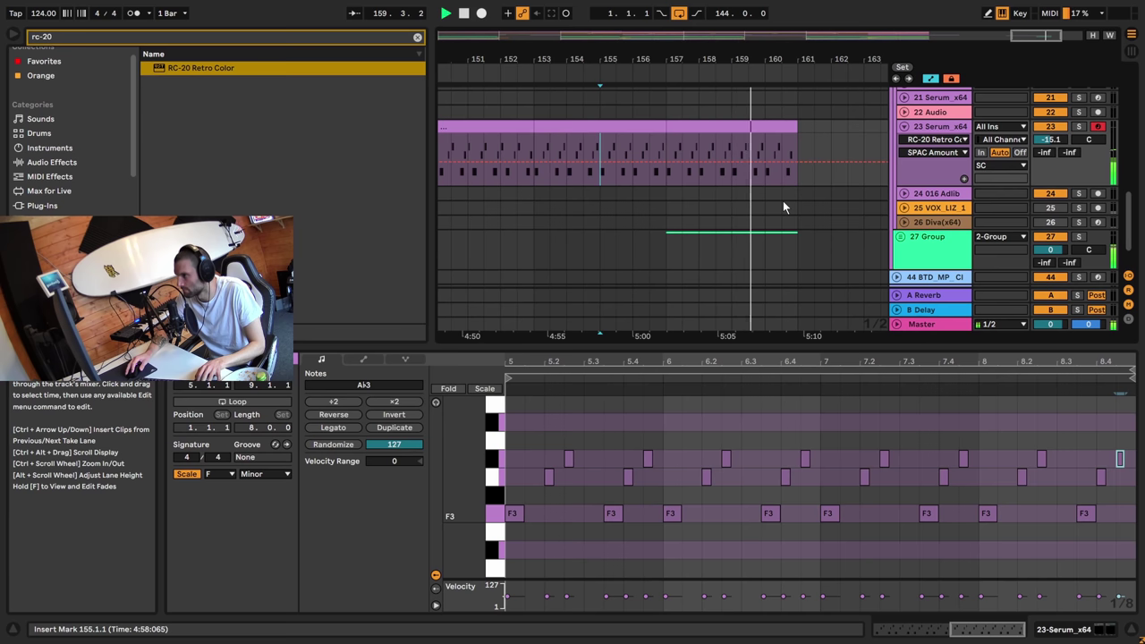
pyautogui.press('space')
pyautogui.click(544, 394)
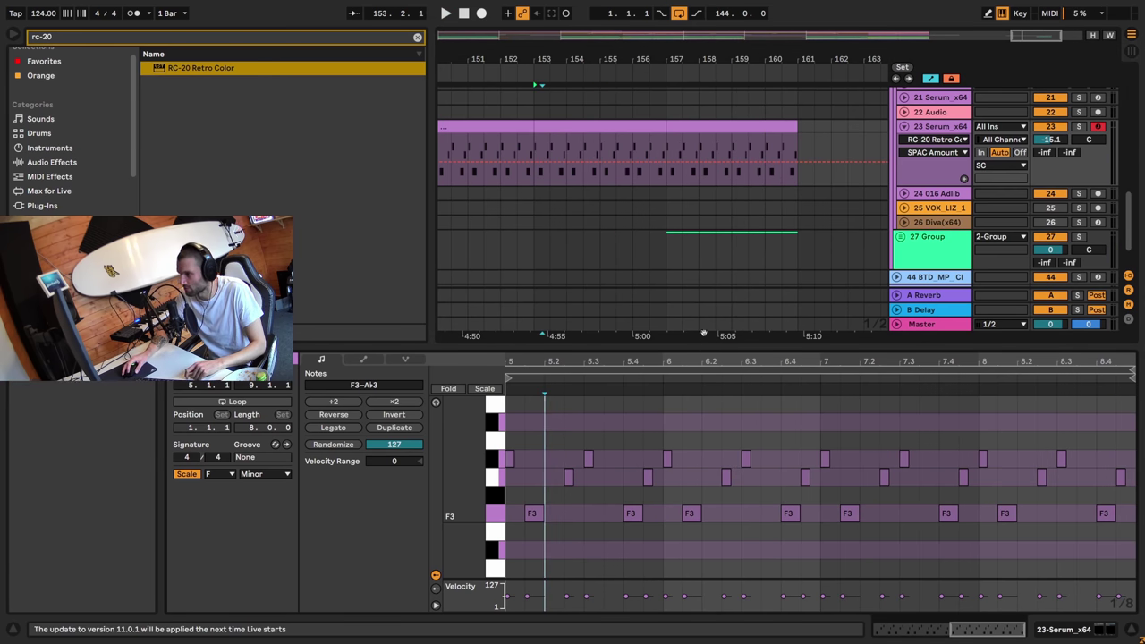
# Switch to Chrome, read the search result defining metric ambiguity in music, and return to the Ableton Live set
pyautogui.hotkey('alt', 'Tab')
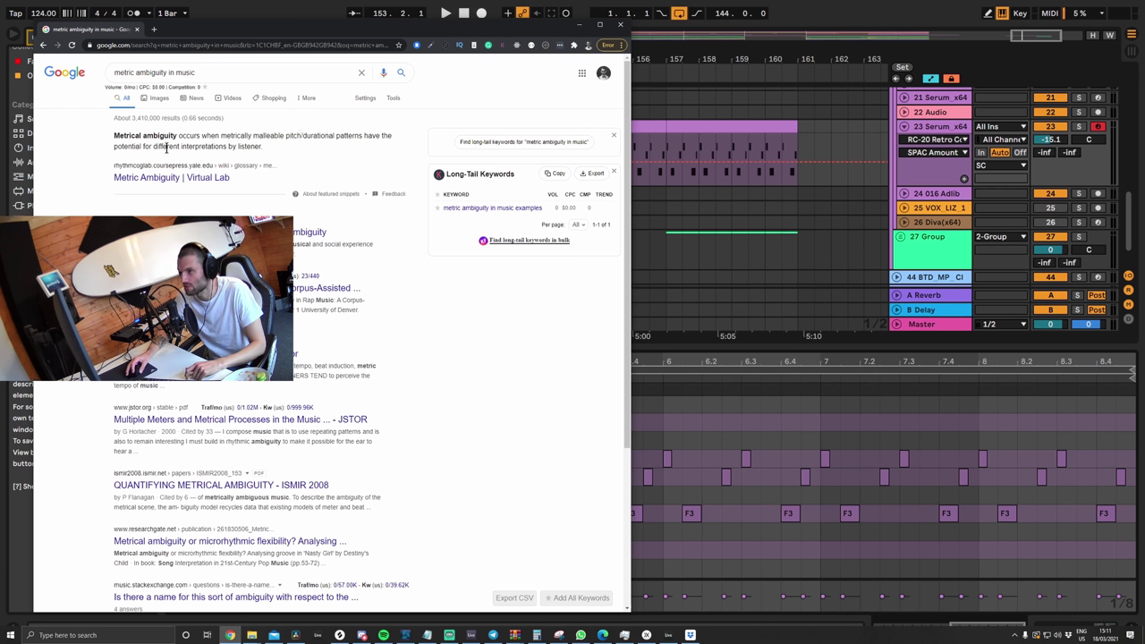
pyautogui.click(577, 25)
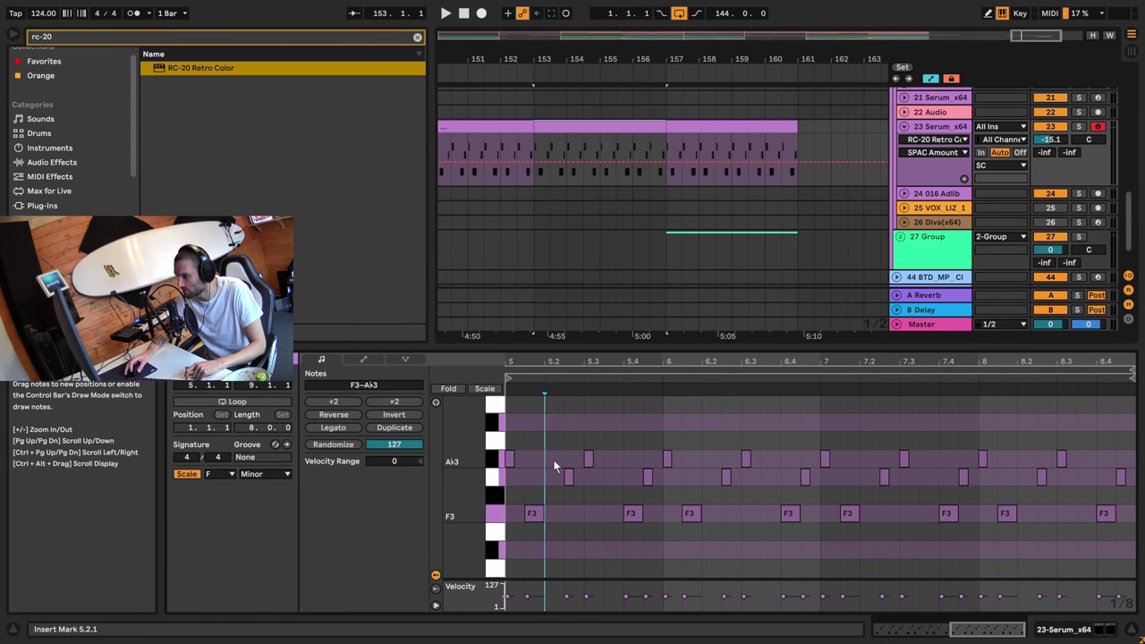
# Examine the F3 note at 5.1.3, and bring up the clip at bar 149 to inspect its first F3 at 1.1.3
pyautogui.click(534, 513)
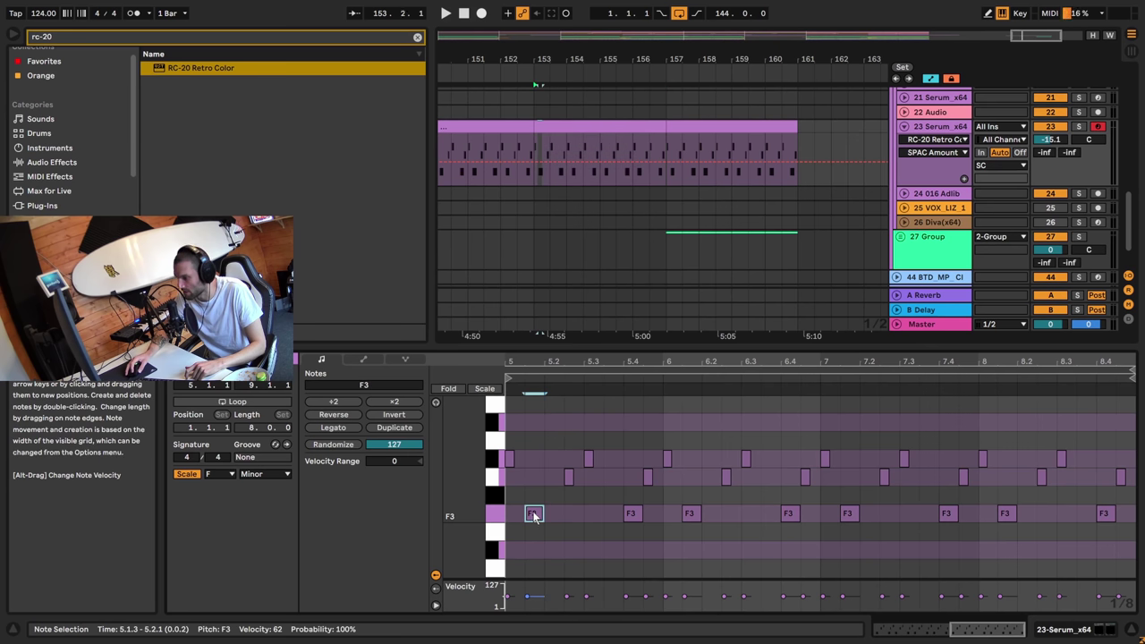
pyautogui.click(511, 510)
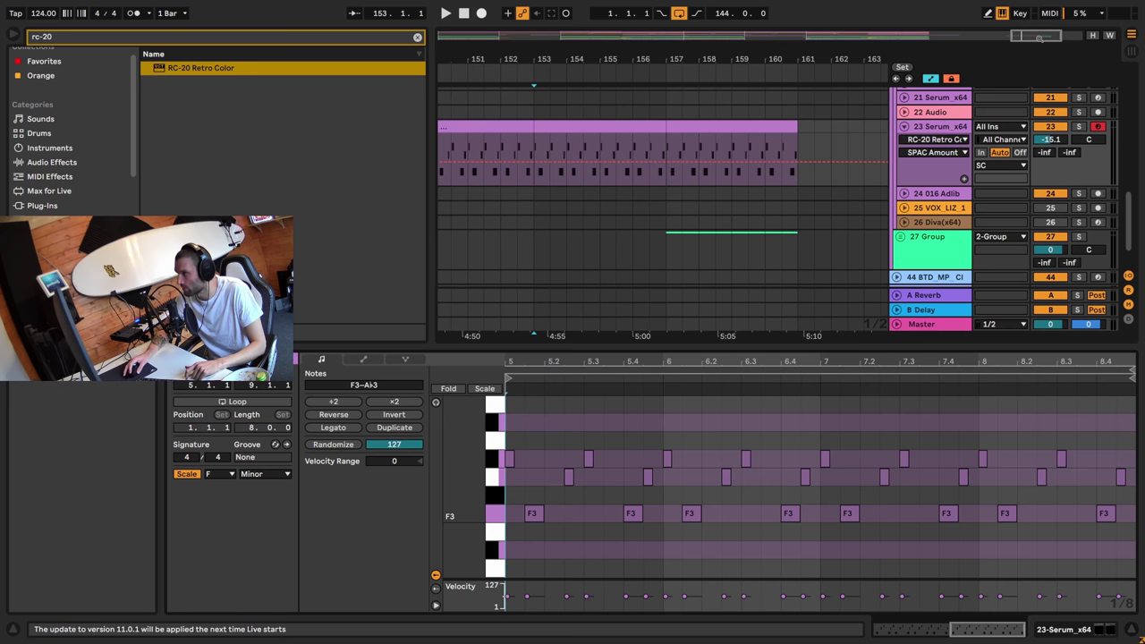
pyautogui.moveTo(546, 59); pyautogui.dragTo(586, 57)
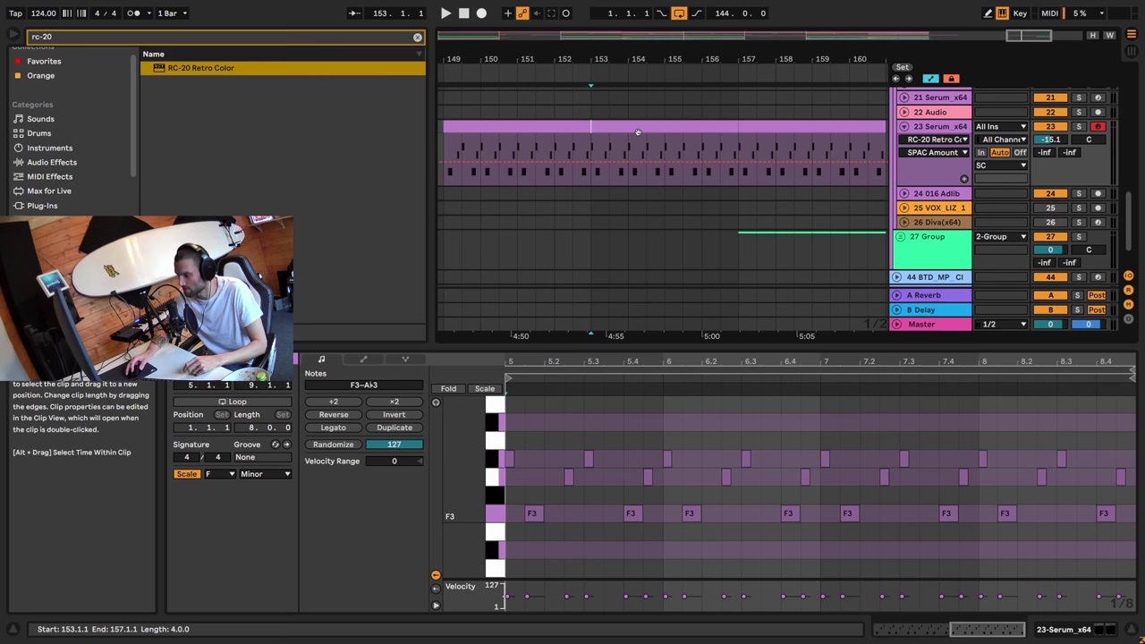
pyautogui.click(586, 125)
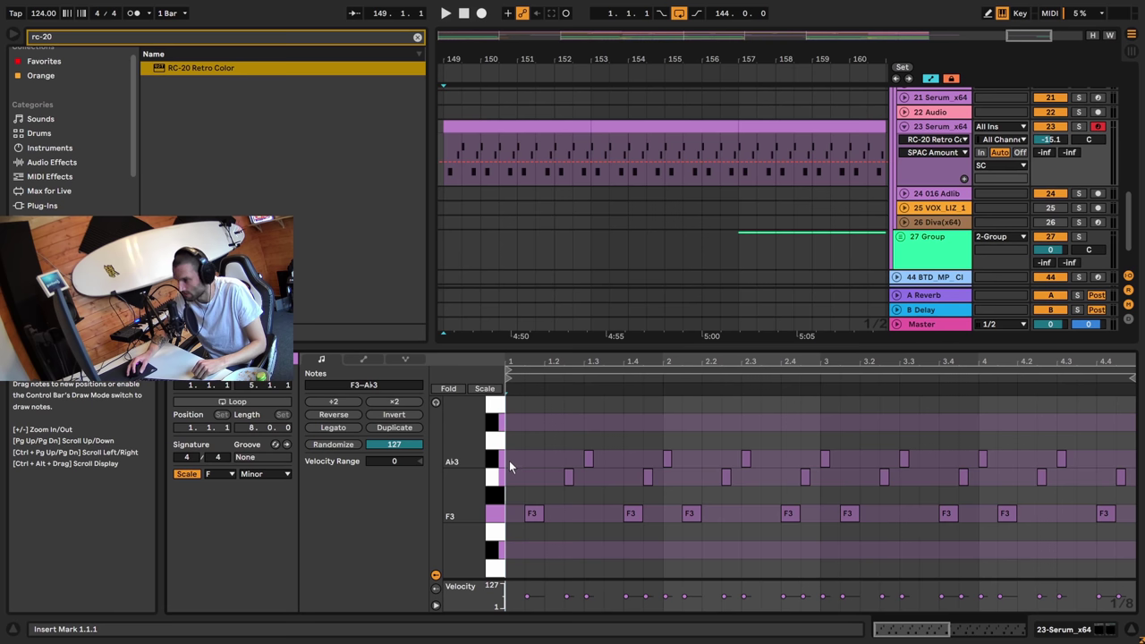
pyautogui.click(532, 515)
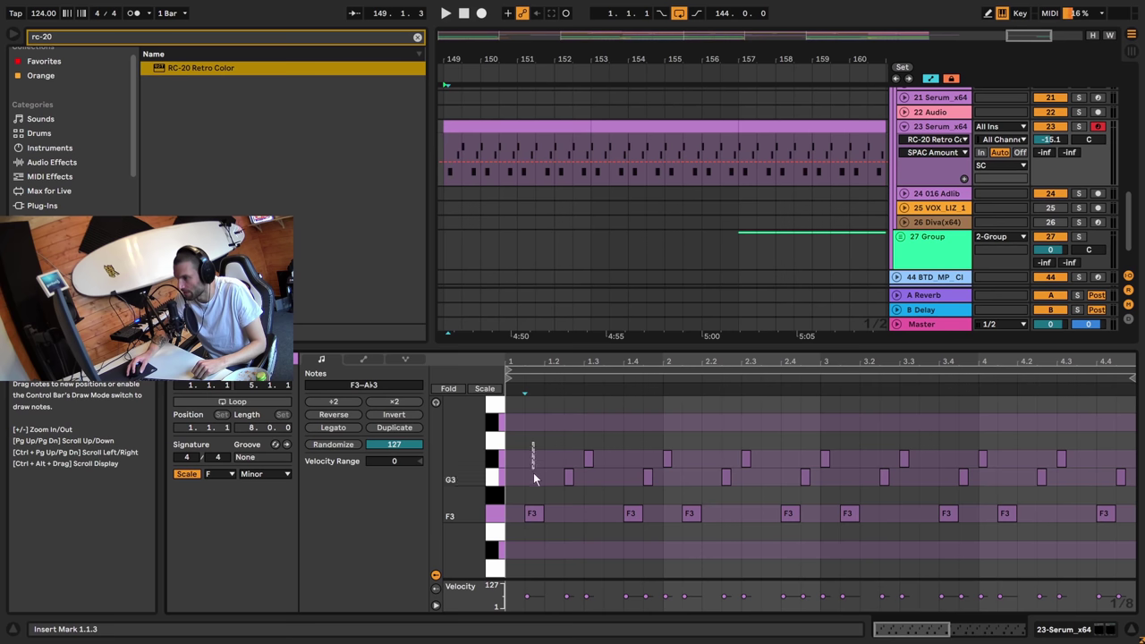
# Play the 23 Serum pattern from bar 149 for about one bar and stop playback
pyautogui.click(444, 175)
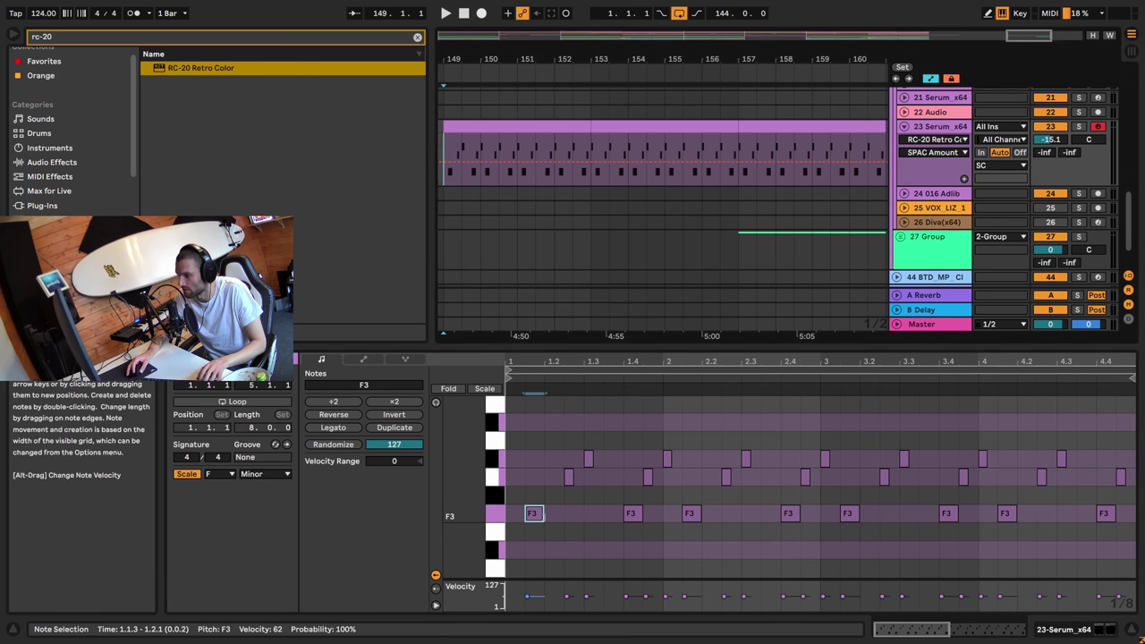
pyautogui.press('space')
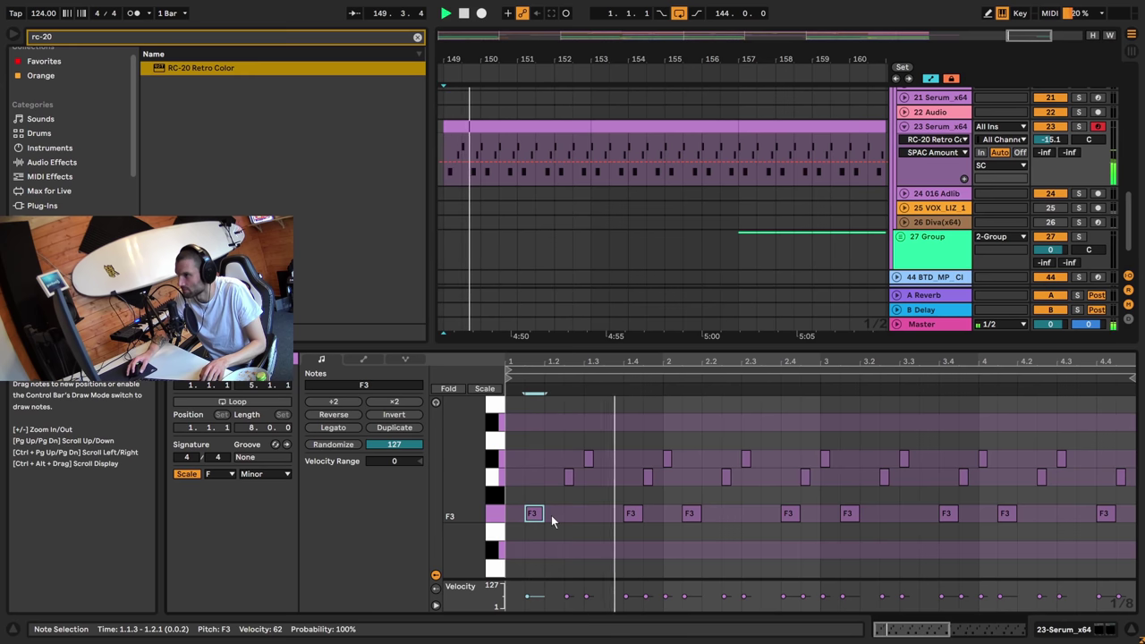
pyautogui.press('space')
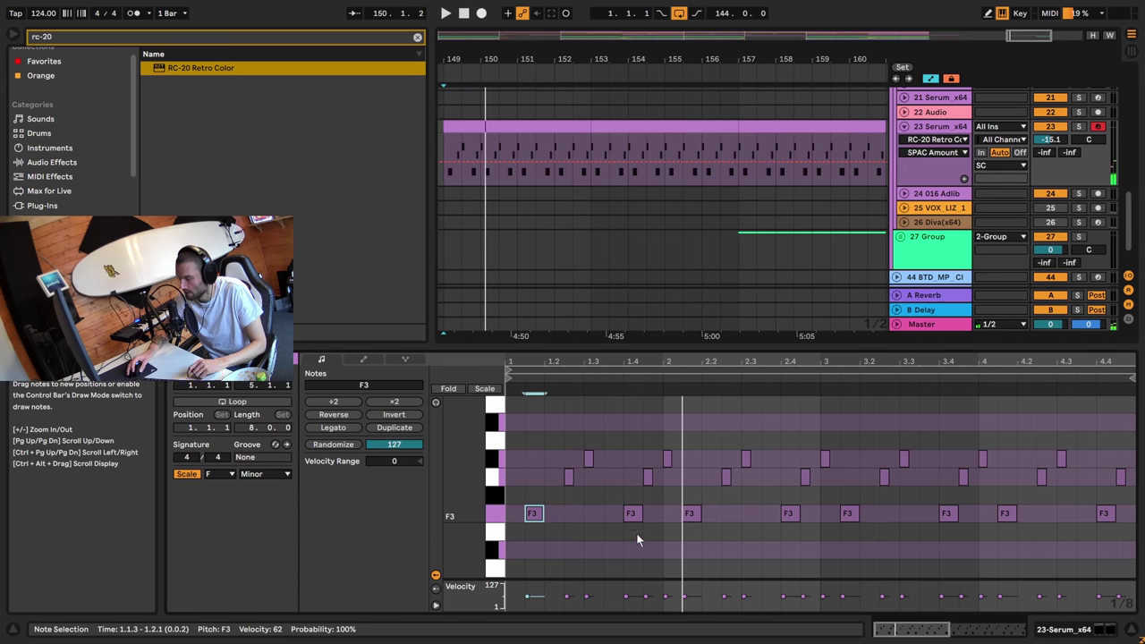
# Highlight the first F3 note at 1.1.3 and its time span up to 1.2.1
pyautogui.click(535, 515)
pyautogui.click(554, 516)
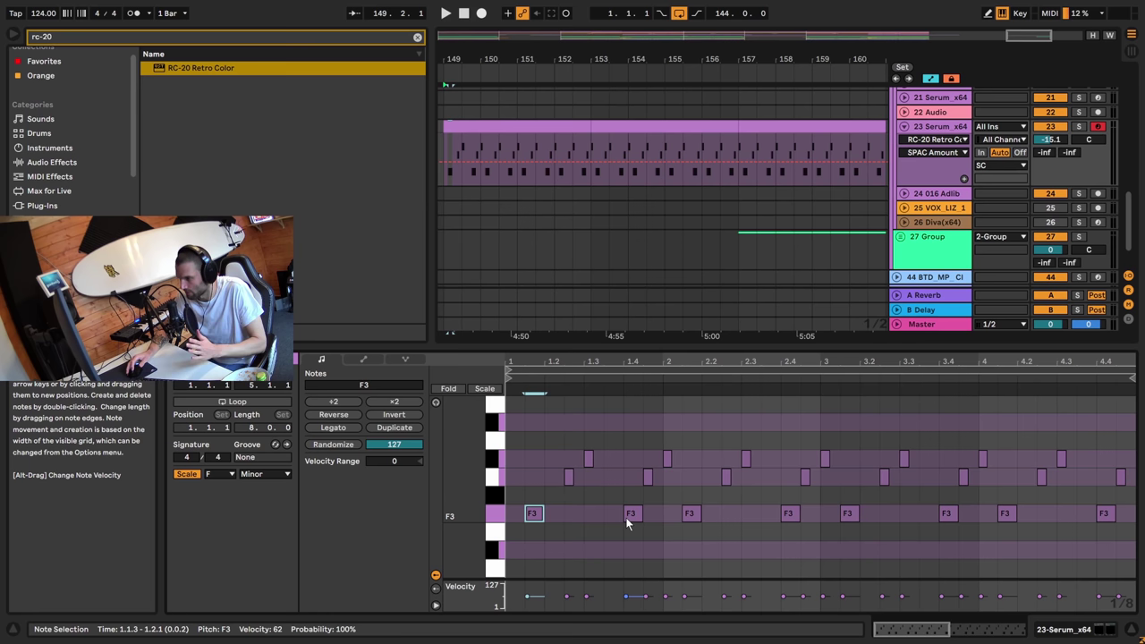
pyautogui.scroll(-2, 698, 266)
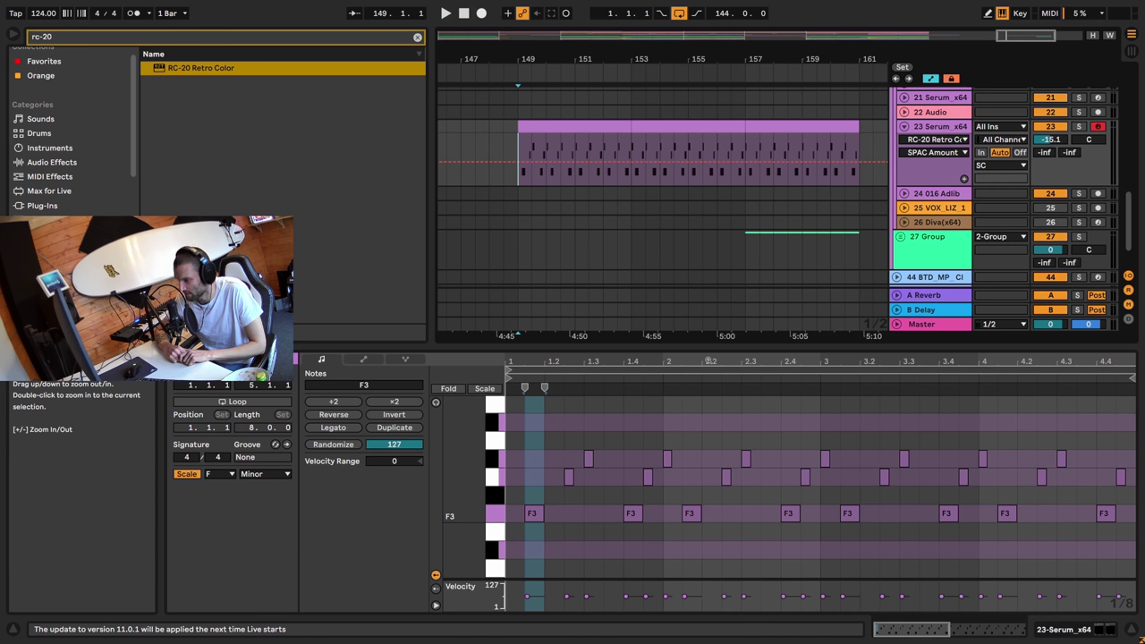
# Switch to Spotify, play and pause part of Atlas - Adriatique Remix, and return to the Ableton Live clip with the insert marker at 1.1.3
pyautogui.hotkey('alt', 'Tab')
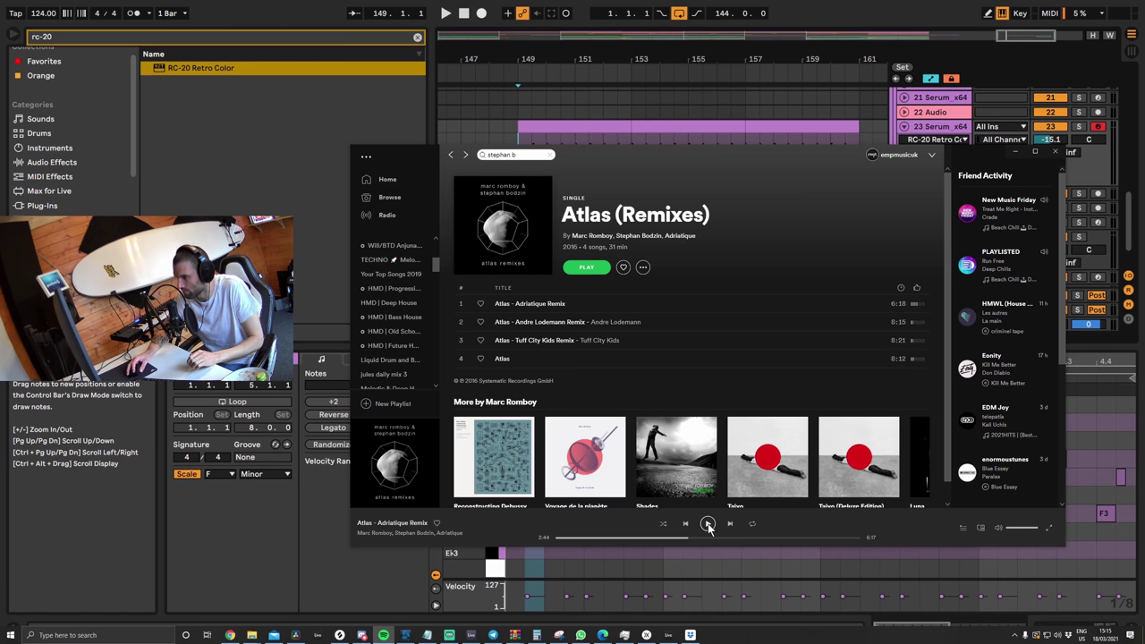
pyautogui.click(708, 524)
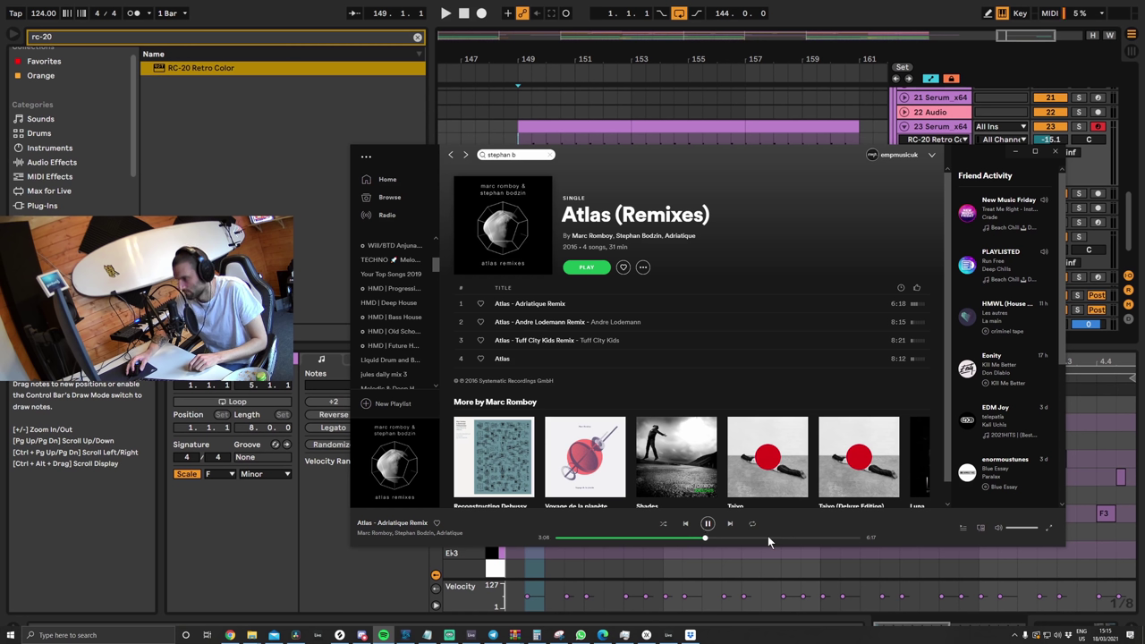
pyautogui.click(708, 524)
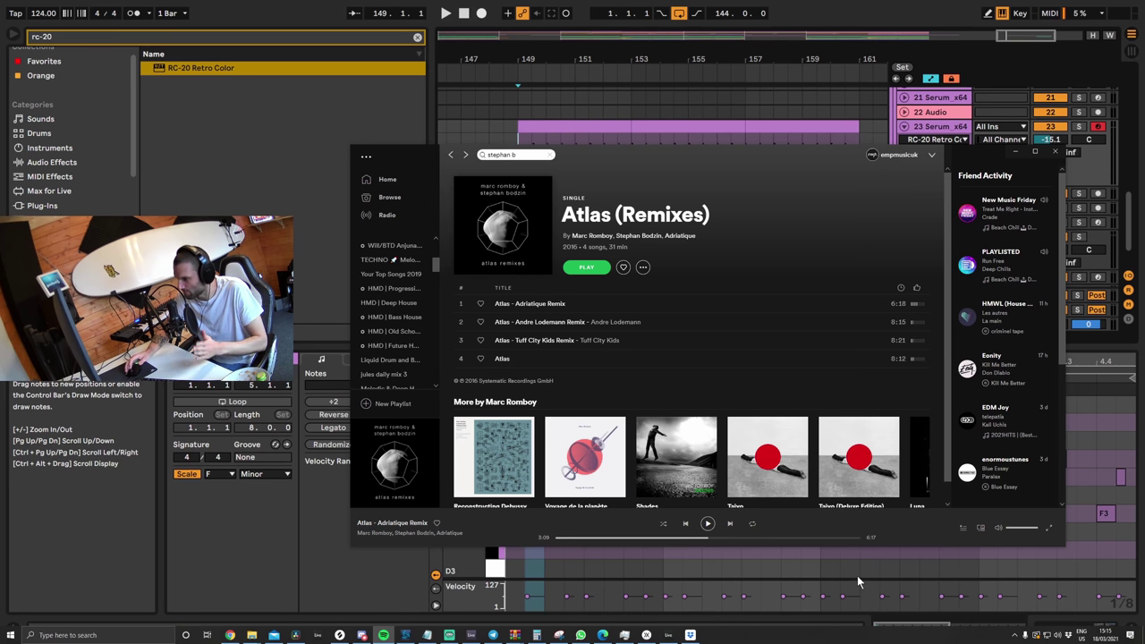
pyautogui.click(857, 576)
pyautogui.click(521, 464)
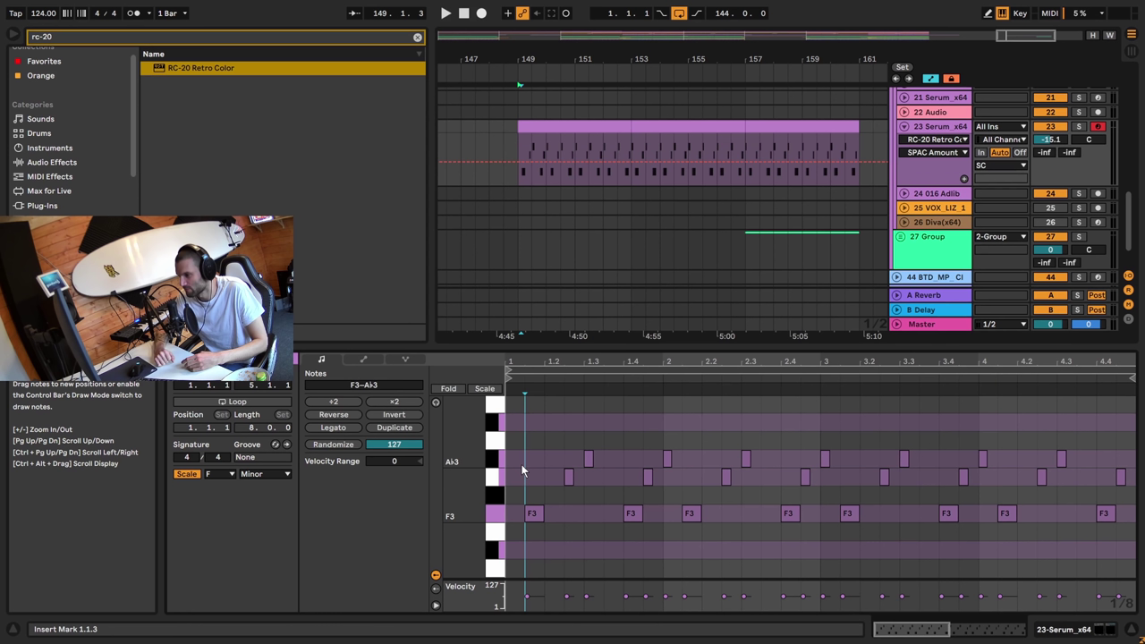